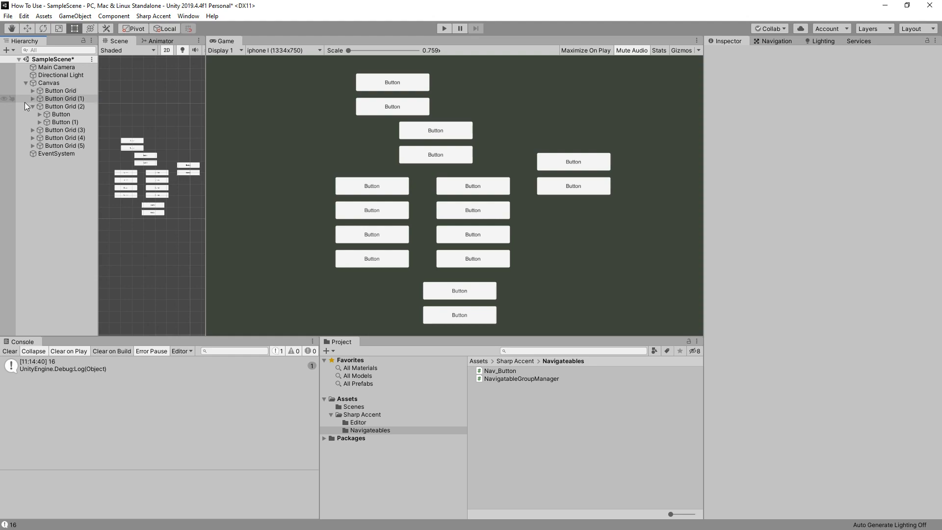
- Delete Button Grid (1) through Button Grid (5) from the Canvas
{"action": "left_click", "coordinate": [63, 104]}
{"action": "left_click", "coordinate": [66, 99]}
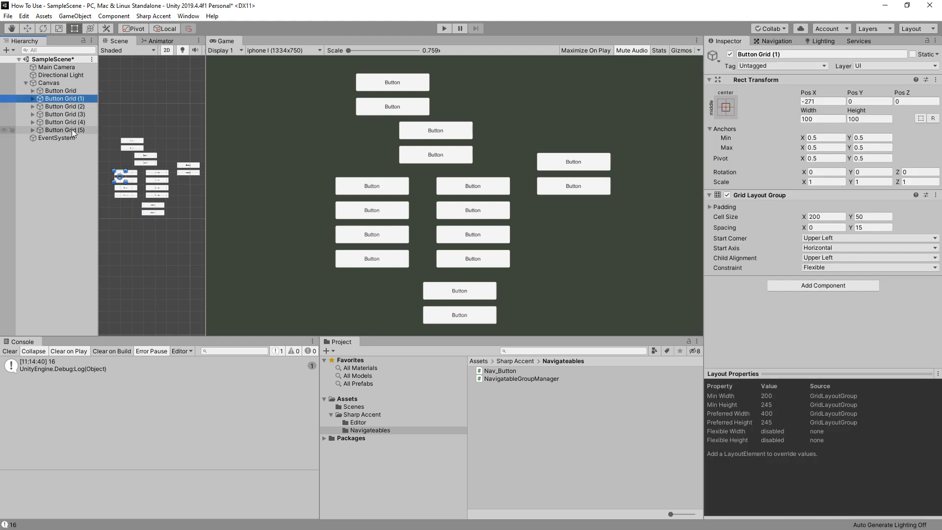
{"action": "left_click", "coordinate": [72, 129], "text": "shift"}
{"action": "key", "text": "Delete"}
- Delete Button (1), Button (2) and Button (3) from the remaining Button Grid
{"action": "left_click", "coordinate": [29, 91]}
{"action": "left_click", "coordinate": [33, 91]}
{"action": "left_click", "coordinate": [48, 99]}
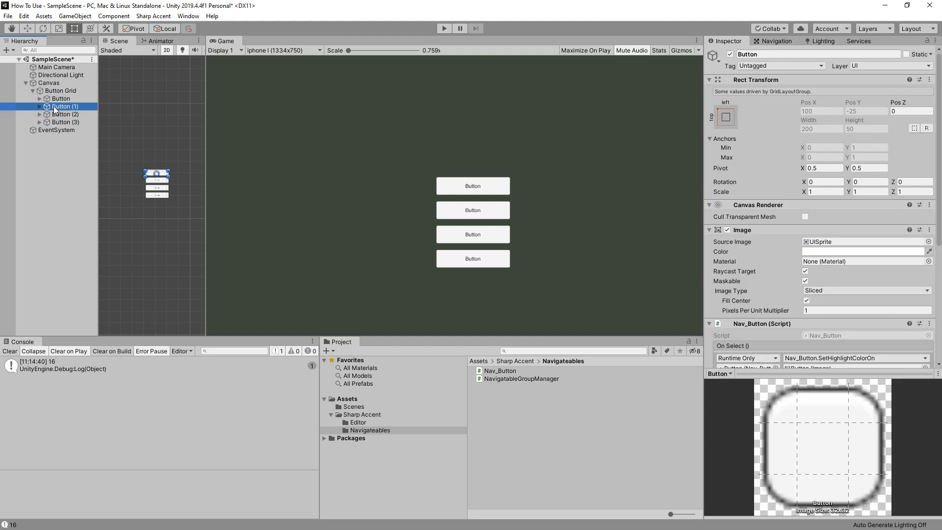
{"action": "key", "text": "Down"}
{"action": "key", "text": "Down"}
{"action": "key", "text": "Down"}
{"action": "left_click", "coordinate": [63, 105], "text": "shift"}
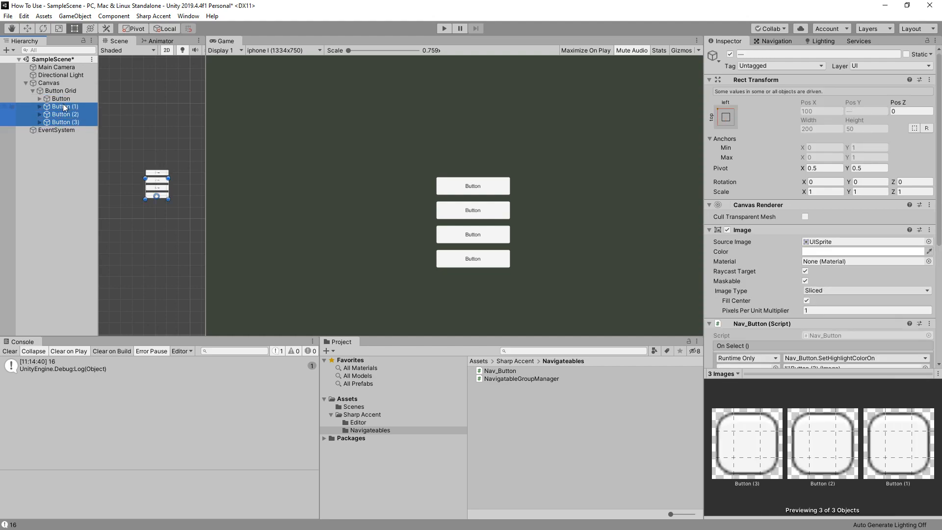
{"action": "key", "text": "Delete"}
- Examine the remaining button's Image and Nav_Button components, including its On Select and On Deselect events and colours
{"action": "left_click", "coordinate": [64, 97]}
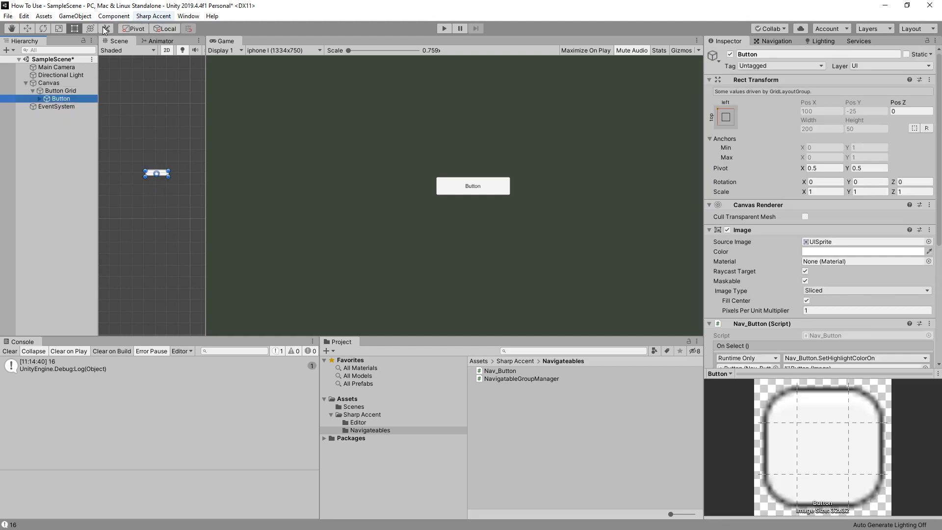
{"action": "left_click", "coordinate": [75, 16]}
{"action": "mouse_move", "coordinate": [101, 113]}
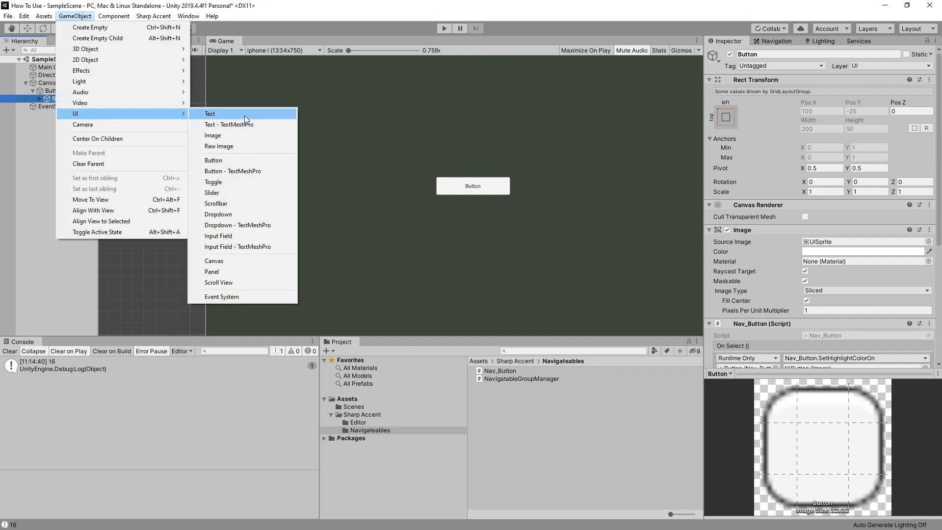
{"action": "left_click", "coordinate": [753, 249]}
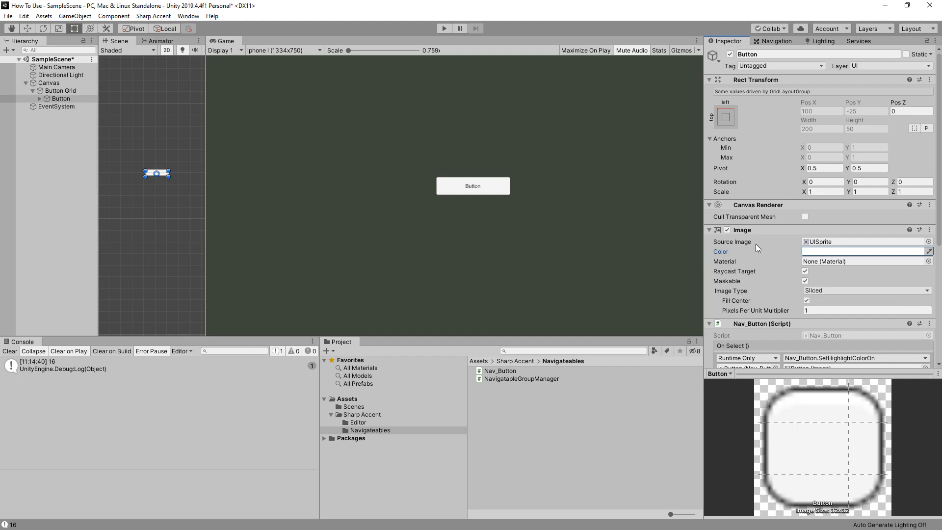
{"action": "scroll", "coordinate": [765, 221], "scroll_direction": "down", "scroll_amount": 3}
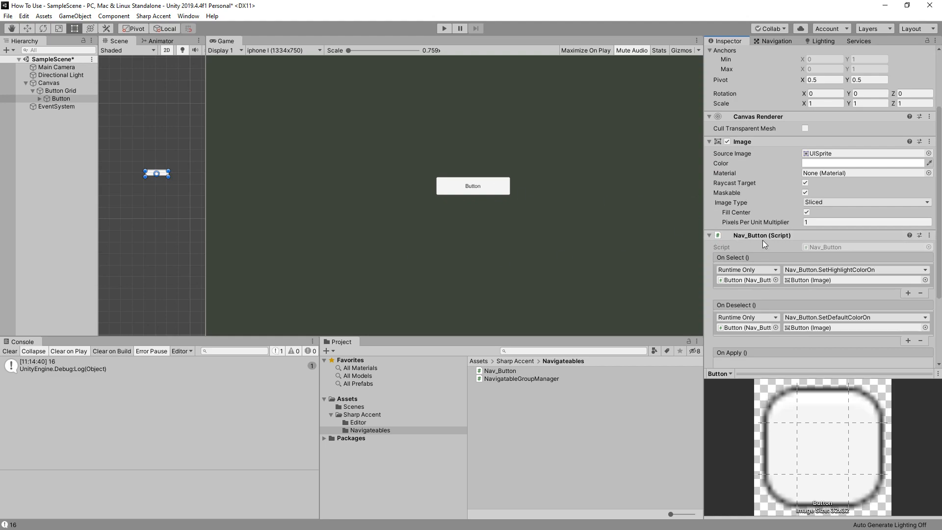
{"action": "scroll", "coordinate": [746, 201], "scroll_direction": "down", "scroll_amount": 3}
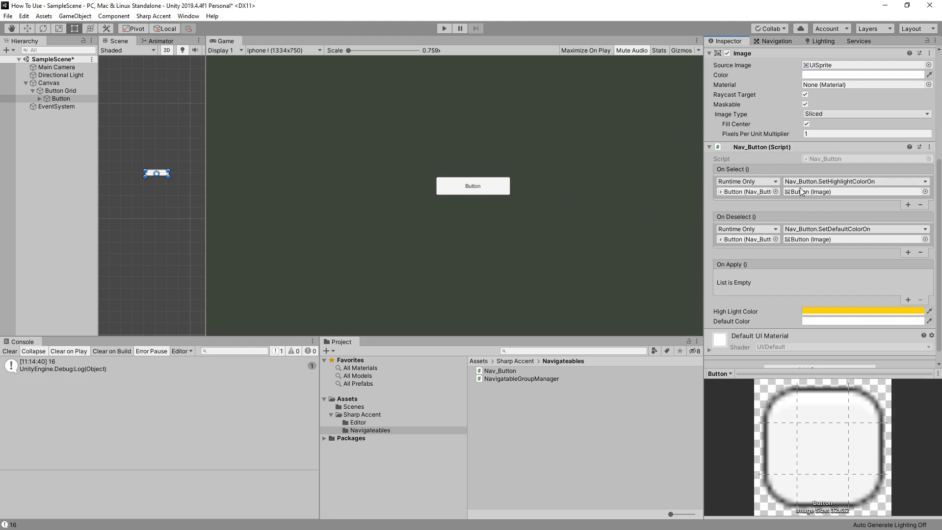
{"action": "scroll", "coordinate": [792, 192], "scroll_direction": "up", "scroll_amount": 3}
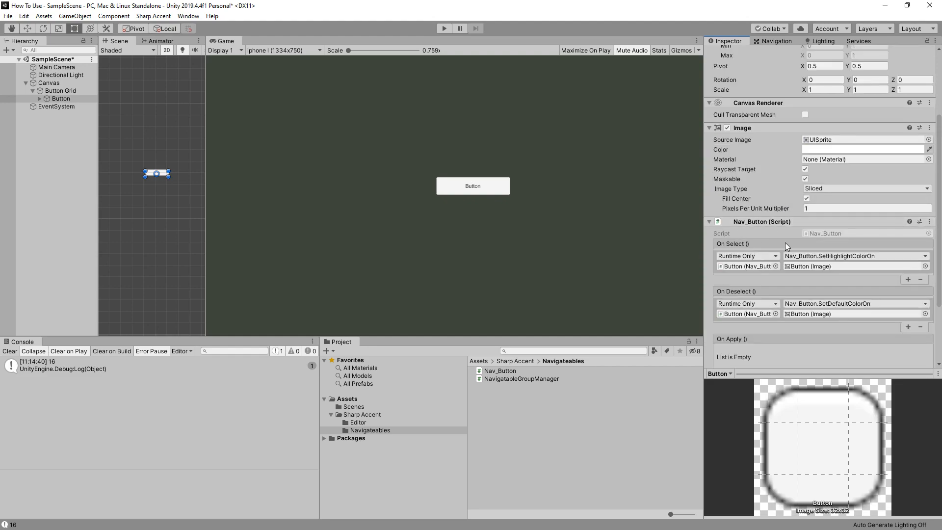
{"action": "scroll", "coordinate": [779, 244], "scroll_direction": "down", "scroll_amount": 3}
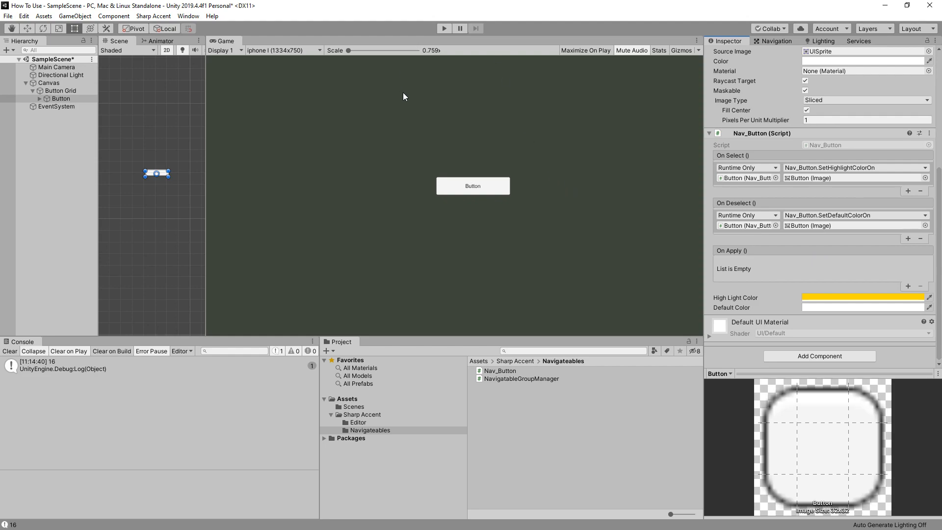
{"action": "scroll", "coordinate": [789, 204], "scroll_direction": "up", "scroll_amount": 3}
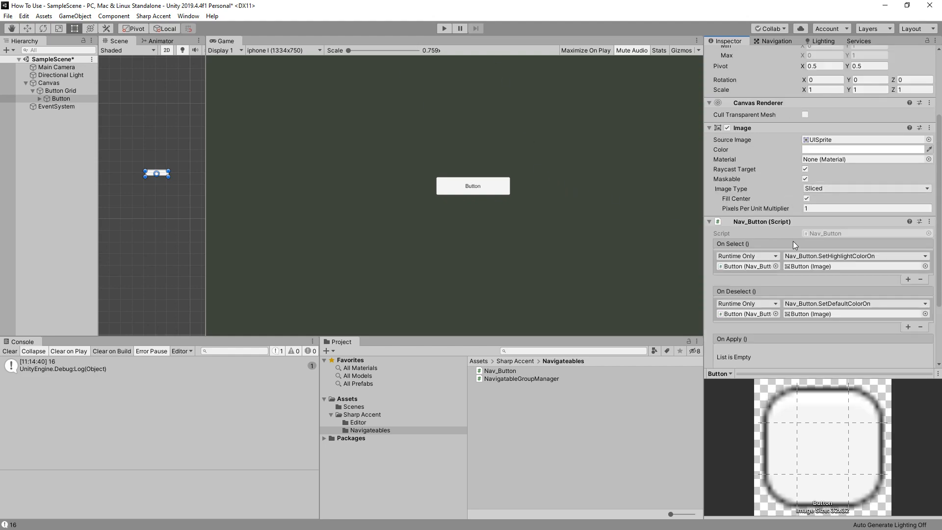
{"action": "scroll", "coordinate": [792, 240], "scroll_direction": "down", "scroll_amount": 3}
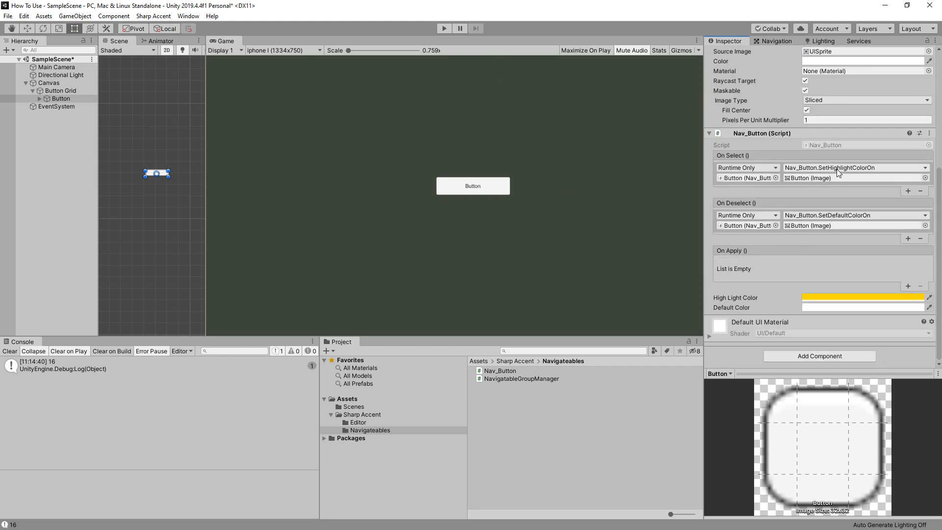
- Add a second On Select entry to the button, targeting its own Image component with the Image.sprite function
{"action": "left_click", "coordinate": [908, 191]}
{"action": "scroll", "coordinate": [811, 213], "scroll_direction": "up", "scroll_amount": 3}
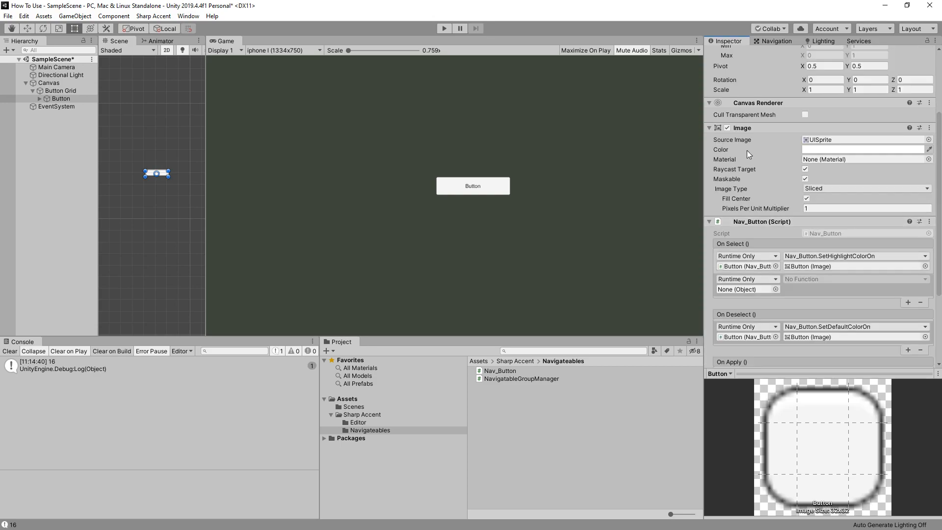
{"action": "left_click_drag", "start_coordinate": [743, 128], "coordinate": [746, 288]}
{"action": "left_click", "coordinate": [811, 281]}
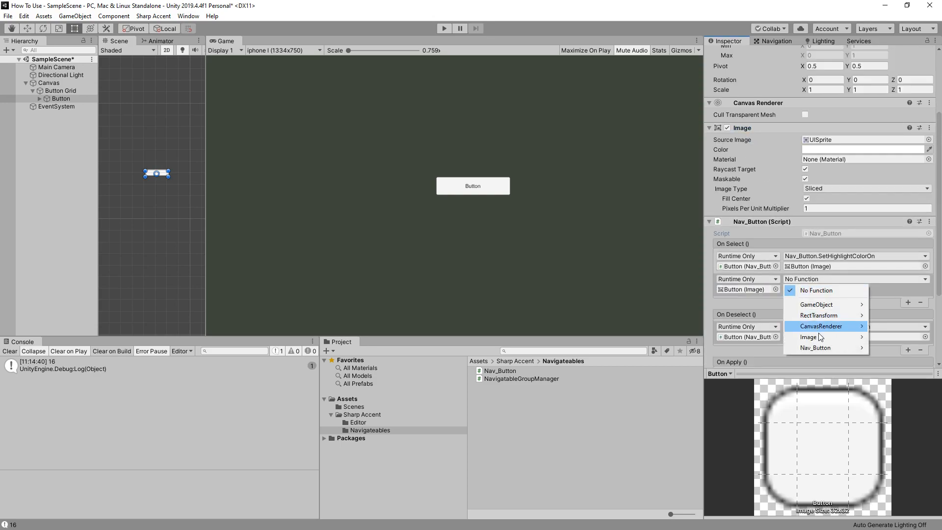
{"action": "mouse_move", "coordinate": [818, 334]}
{"action": "left_click", "coordinate": [677, 242]}
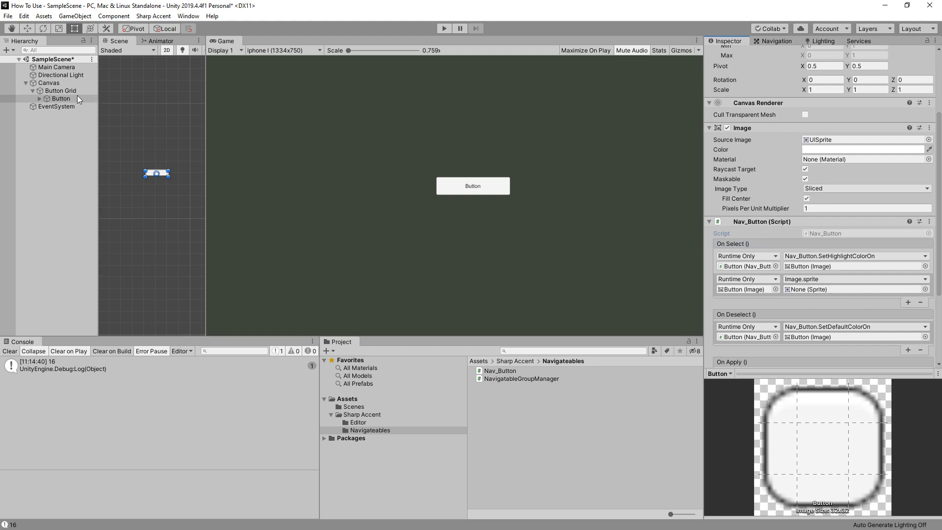
- Retarget the new On Select entry to the button's child Text and have Text.text set to "Selected"
{"action": "left_click", "coordinate": [41, 98]}
{"action": "left_click_drag", "start_coordinate": [51, 104], "coordinate": [755, 294]}
{"action": "left_click", "coordinate": [831, 278]}
{"action": "mouse_move", "coordinate": [824, 339]}
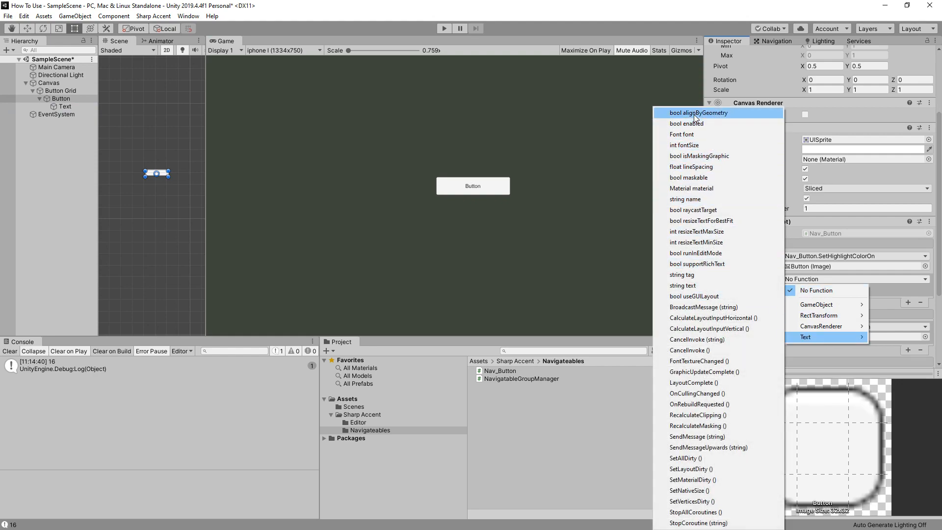
{"action": "left_click", "coordinate": [690, 286]}
{"action": "left_click", "coordinate": [830, 289]}
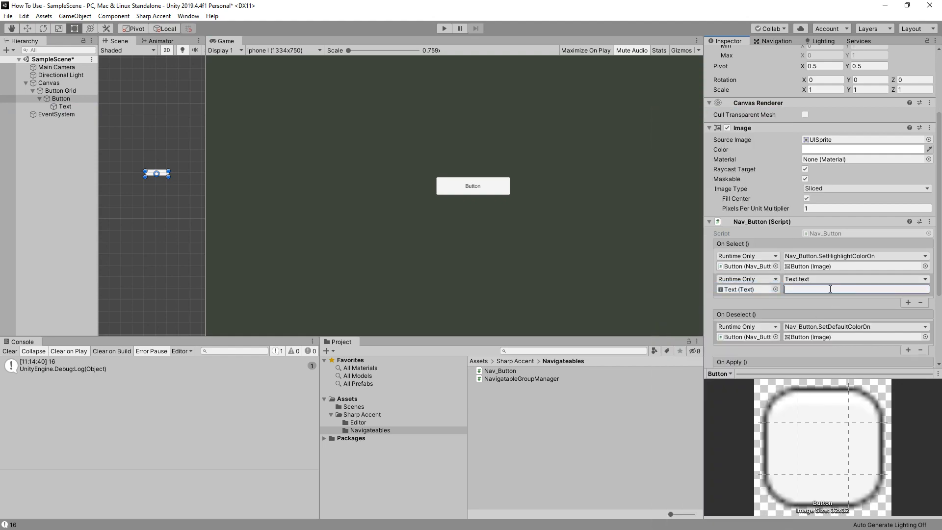
{"action": "type", "text": "Selected"}
- Add an On Deselect entry targeting the button's child Text, with Text.text set to "deselected"
{"action": "scroll", "coordinate": [862, 287], "scroll_direction": "down", "scroll_amount": 3}
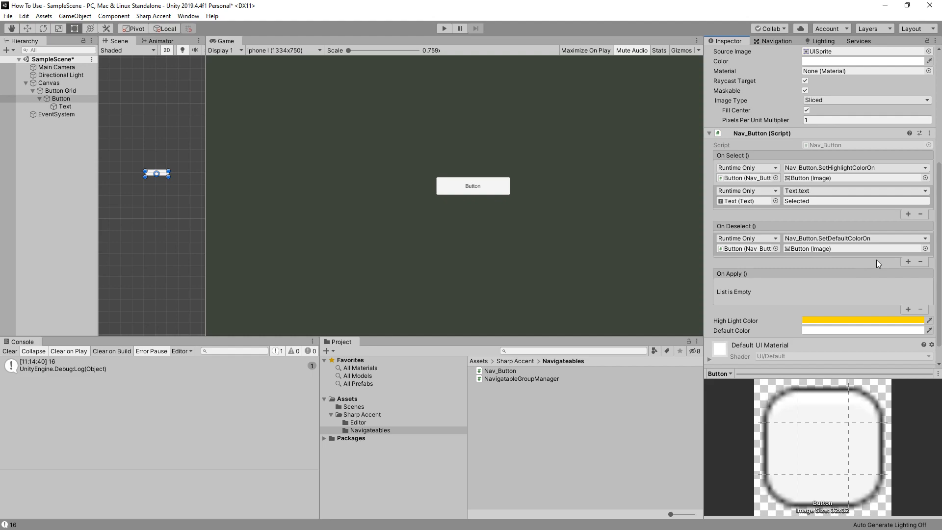
{"action": "left_click", "coordinate": [908, 262]}
{"action": "left_click_drag", "start_coordinate": [56, 101], "coordinate": [746, 271]}
{"action": "left_click", "coordinate": [841, 262]}
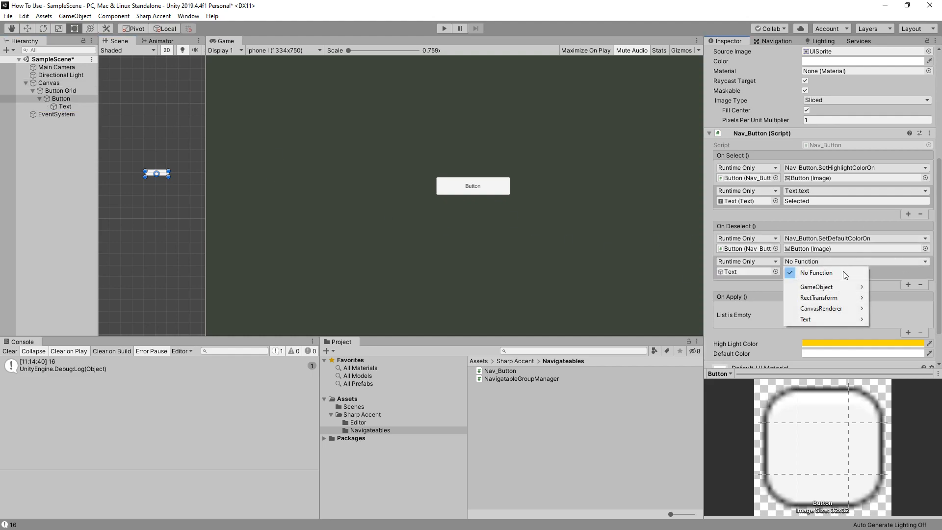
{"action": "mouse_move", "coordinate": [833, 320]}
{"action": "left_click", "coordinate": [682, 285]}
{"action": "left_click", "coordinate": [833, 272]}
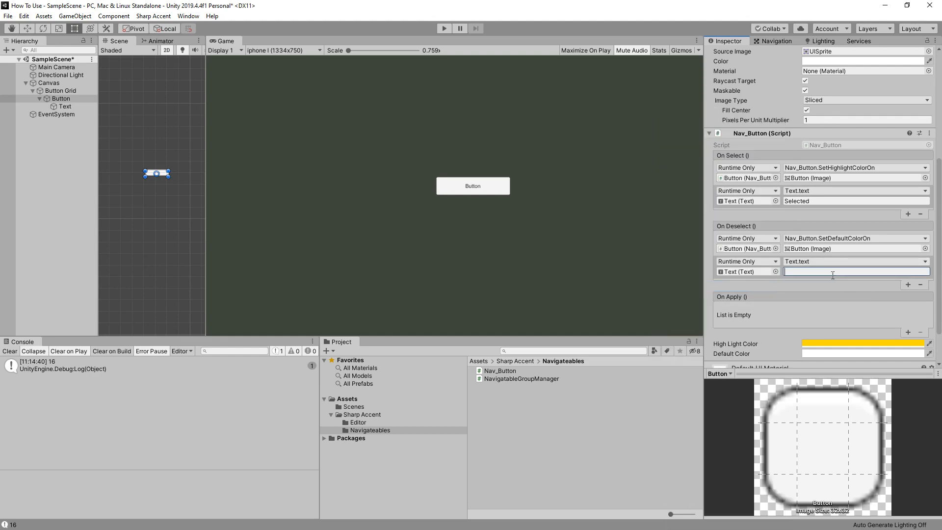
{"action": "type", "text": "desele"}
- Duplicate the configured button three times inside Button Grid
{"action": "left_click", "coordinate": [62, 98]}
{"action": "key", "text": "ctrl+d"}
{"action": "key", "text": "ctrl+d"}
{"action": "key", "text": "ctrl+d"}
- Duplicate Button Grid twice and place the copies side by side above the original grid
{"action": "left_click", "coordinate": [69, 92]}
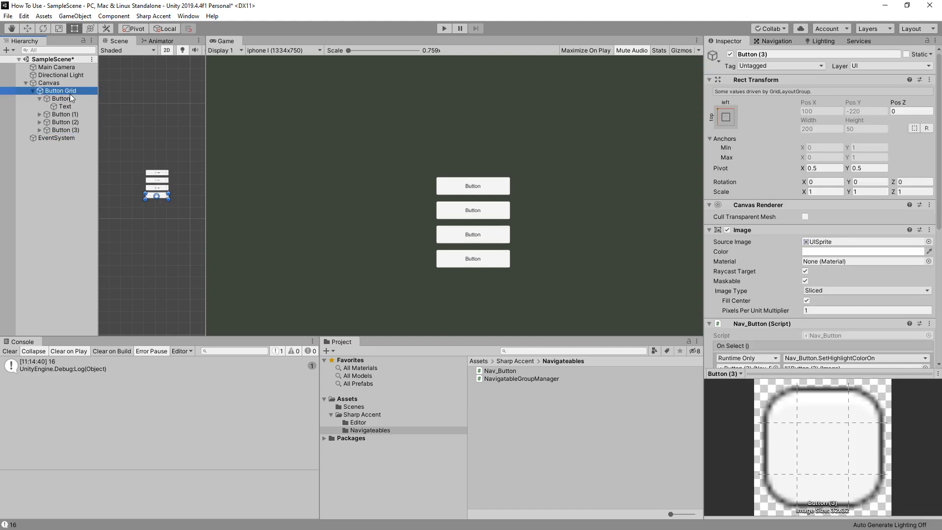
{"action": "key", "text": "ctrl+d"}
{"action": "left_click_drag", "start_coordinate": [151, 175], "coordinate": [116, 105]}
{"action": "scroll", "coordinate": [149, 174], "scroll_direction": "up", "scroll_amount": 10}
{"action": "mouse_move", "coordinate": [116, 105]}
{"action": "middle_mouse_down"}
{"action": "mouse_move", "coordinate": [171, 122]}
{"action": "mouse_move", "coordinate": [131, 114]}
{"action": "middle_mouse_up"}
{"action": "key", "text": "ctrl+d"}
{"action": "left_click_drag", "start_coordinate": [131, 114], "coordinate": [207, 126]}
- Delete Button (1) and Button (2) from Button Grid (2)
{"action": "left_click", "coordinate": [33, 145]}
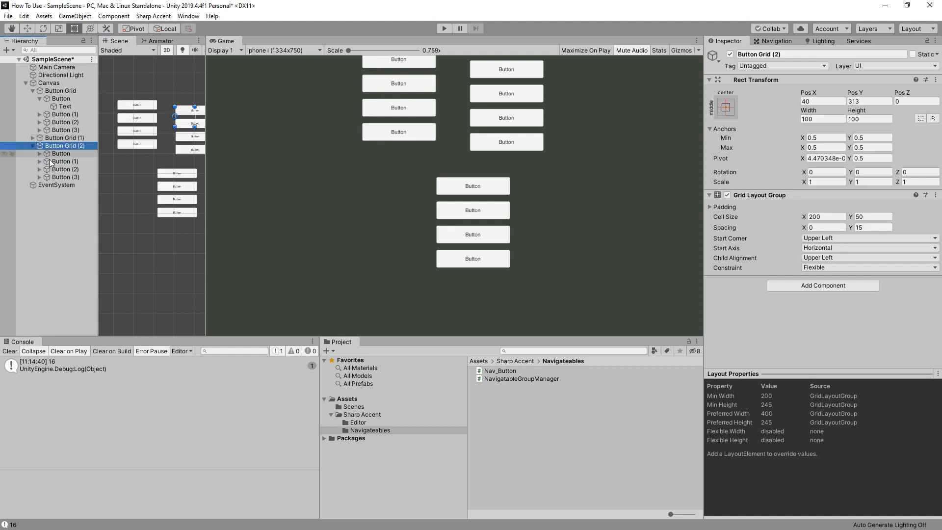
{"action": "left_click", "coordinate": [61, 161]}
{"action": "left_click", "coordinate": [56, 169], "text": "shift"}
{"action": "key", "text": "Delete"}
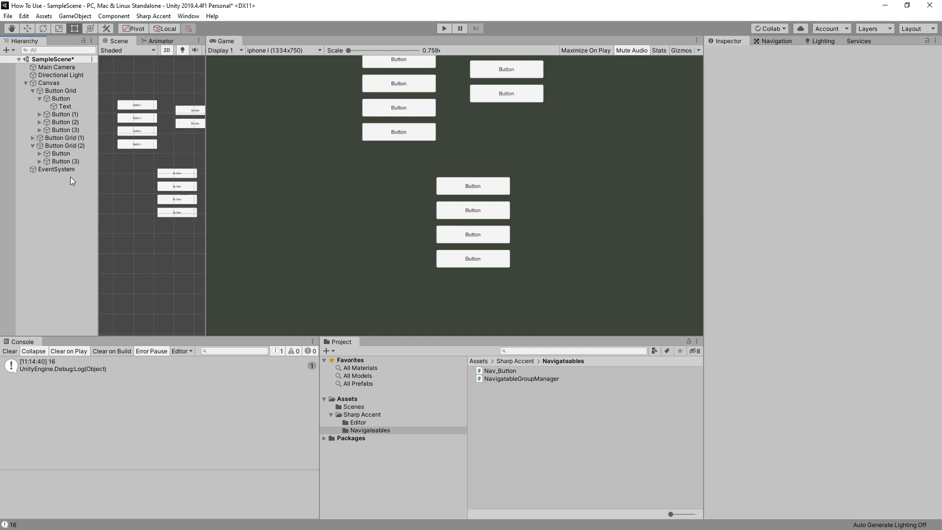
- Move Button (3) from Button Grid (2) directly under the Canvas and place it left of the original grid, at about X 432, Y -463
{"action": "left_click", "coordinate": [57, 146]}
{"action": "left_click_drag", "start_coordinate": [58, 162], "coordinate": [58, 87]}
{"action": "scroll", "coordinate": [168, 146], "scroll_direction": "down", "scroll_amount": 1}
{"action": "left_click_drag", "start_coordinate": [181, 125], "coordinate": [122, 193]}
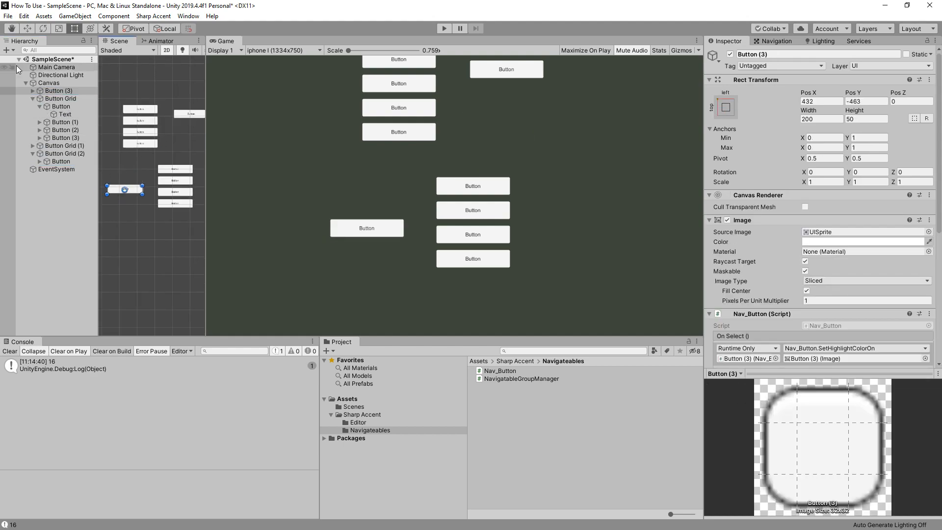
- Shift the standalone button and all button grids down together so they fit within the canvas area
{"action": "left_click", "coordinate": [51, 83]}
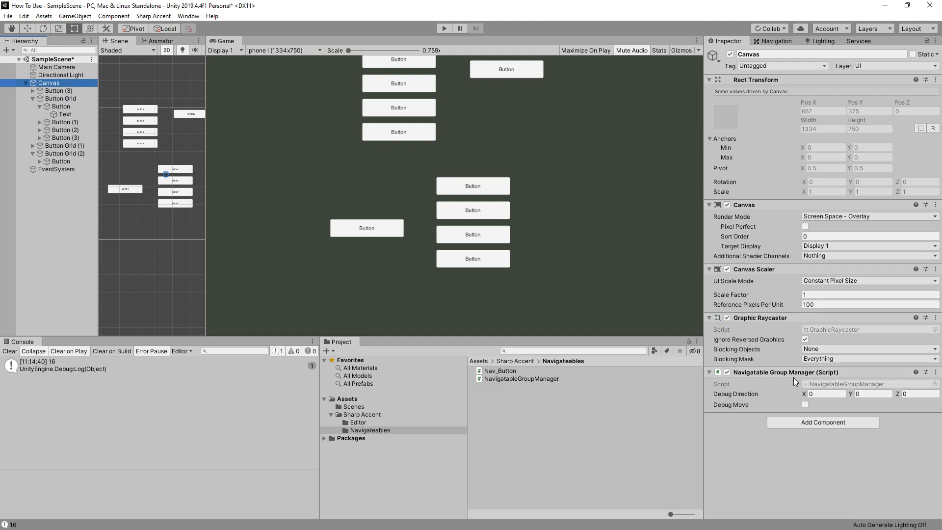
{"action": "left_click", "coordinate": [500, 86]}
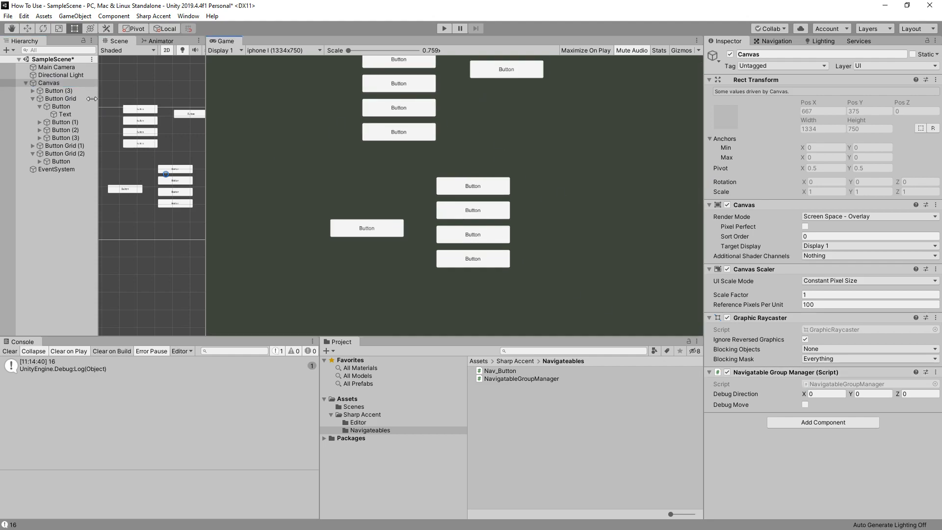
{"action": "left_click", "coordinate": [58, 91]}
{"action": "left_click", "coordinate": [61, 153], "text": "shift"}
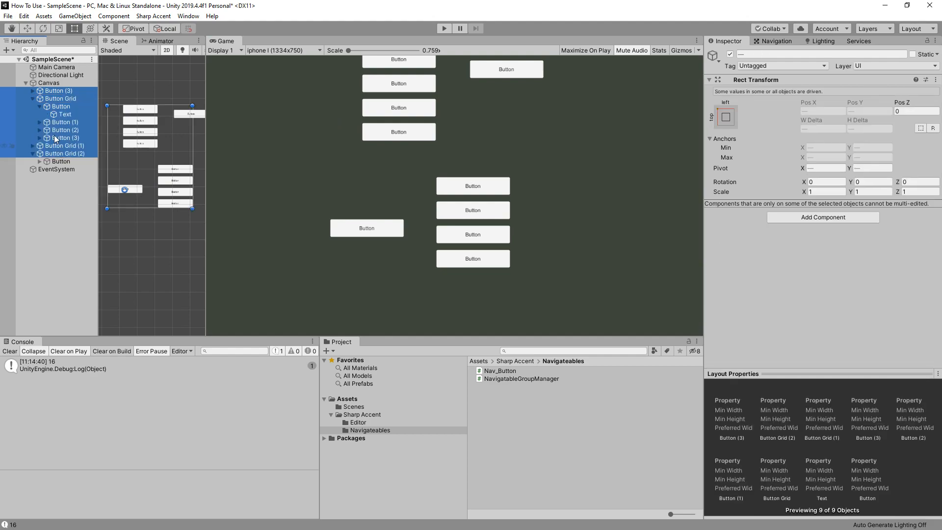
{"action": "left_click_drag", "start_coordinate": [139, 141], "coordinate": [136, 148]}
{"action": "left_click", "coordinate": [74, 185]}
- Enable Debug Move on the Canvas's Navigatable Group Manager and run the scene
{"action": "left_click", "coordinate": [58, 83]}
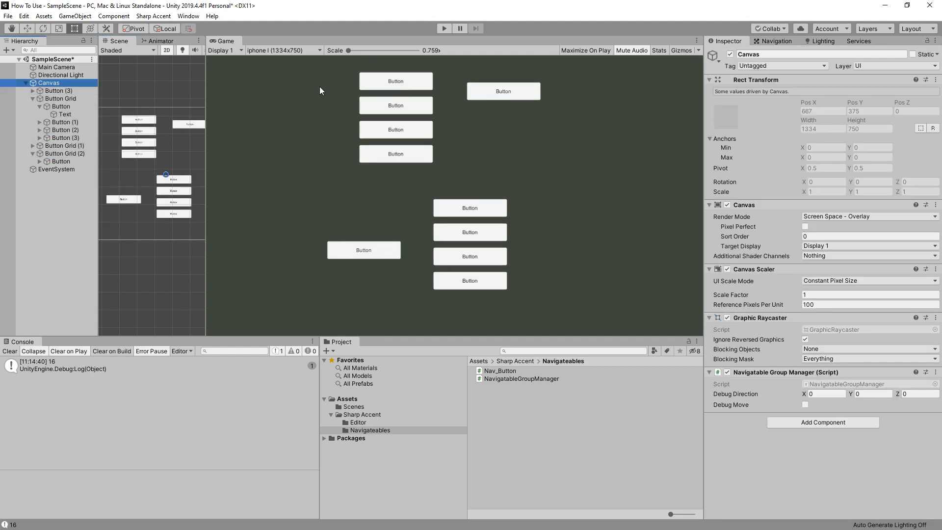
{"action": "left_click", "coordinate": [805, 405]}
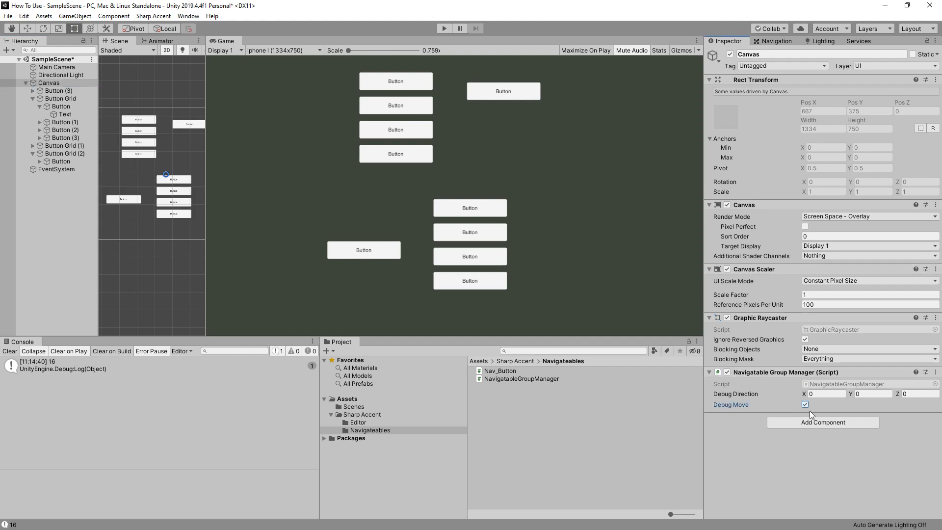
{"action": "left_click", "coordinate": [564, 216]}
{"action": "left_click", "coordinate": [444, 28]}
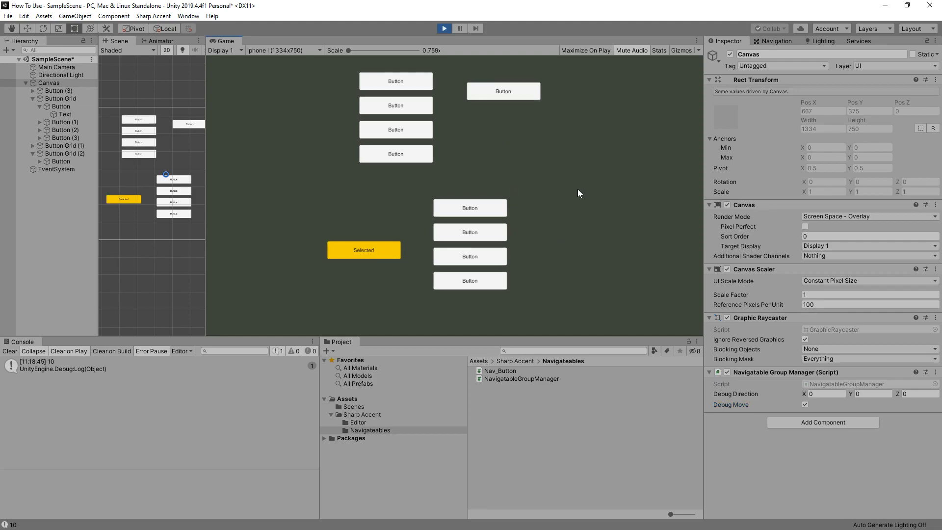
- Test directional navigation in the running scene by moving the selection up, down, left and right between the grids and single buttons
{"action": "key", "text": "Right"}
{"action": "key", "text": "Up"}
{"action": "key", "text": "Up"}
{"action": "key", "text": "Up"}
{"action": "key", "text": "Up"}
{"action": "key", "text": "Up"}
{"action": "key", "text": "Up"}
{"action": "key", "text": "Right"}
{"action": "key", "text": "Left"}
{"action": "key", "text": "Down"}
{"action": "key", "text": "Down"}
{"action": "key", "text": "Up"}
{"action": "key", "text": "Up"}
{"action": "key", "text": "Right"}
{"action": "key", "text": "Down"}
{"action": "key", "text": "Down"}
{"action": "key", "text": "Down"}
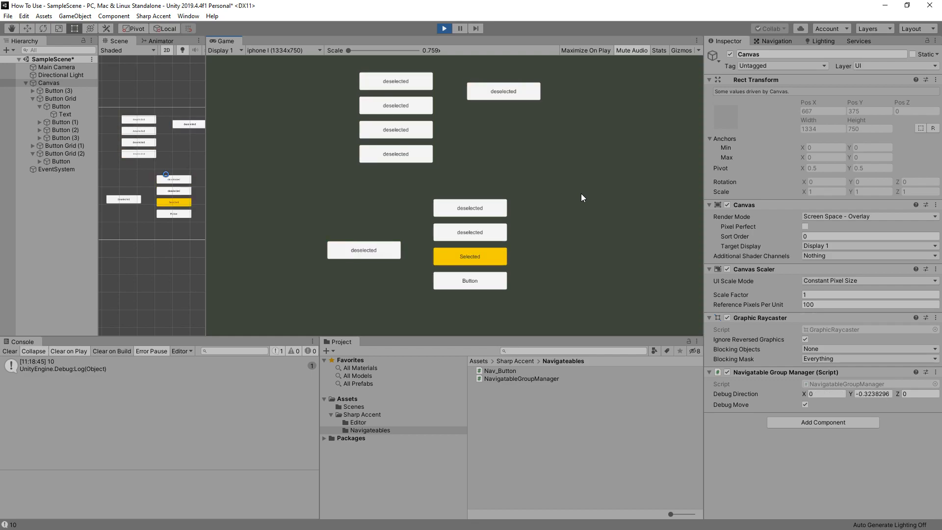
{"action": "key", "text": "Down"}
{"action": "key", "text": "Up"}
{"action": "key", "text": "Up"}
{"action": "key", "text": "Left"}
{"action": "key", "text": "Left"}
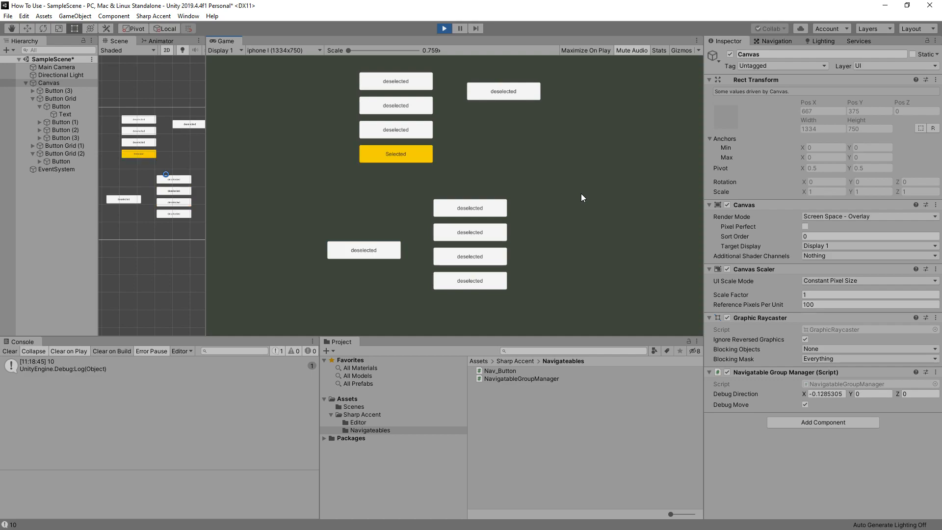
{"action": "key", "text": "Up"}
{"action": "key", "text": "Down"}
{"action": "key", "text": "Down"}
{"action": "key", "text": "Down"}
{"action": "key", "text": "Down"}
{"action": "key", "text": "Left"}
{"action": "key", "text": "Up"}
{"action": "key", "text": "Up"}
{"action": "key", "text": "Up"}
{"action": "key", "text": "Up"}
{"action": "key", "text": "Right"}
{"action": "key", "text": "Down"}
{"action": "key", "text": "Up"}
{"action": "key", "text": "Up"}
{"action": "key", "text": "Up"}
{"action": "key", "text": "Right"}
{"action": "key", "text": "Down"}
{"action": "key", "text": "Left"}
{"action": "key", "text": "Up"}
{"action": "key", "text": "Up"}
{"action": "key", "text": "Up"}
{"action": "key", "text": "Up"}
{"action": "key", "text": "Right"}
{"action": "key", "text": "Down"}
{"action": "key", "text": "Down"}
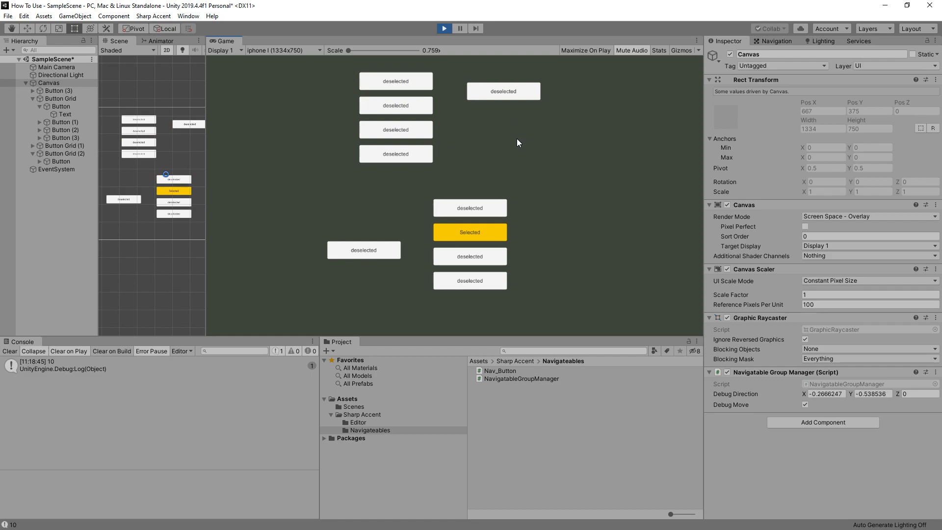
{"action": "key", "text": "Down"}
{"action": "key", "text": "Up"}
{"action": "key", "text": "Up"}
{"action": "key", "text": "Up"}
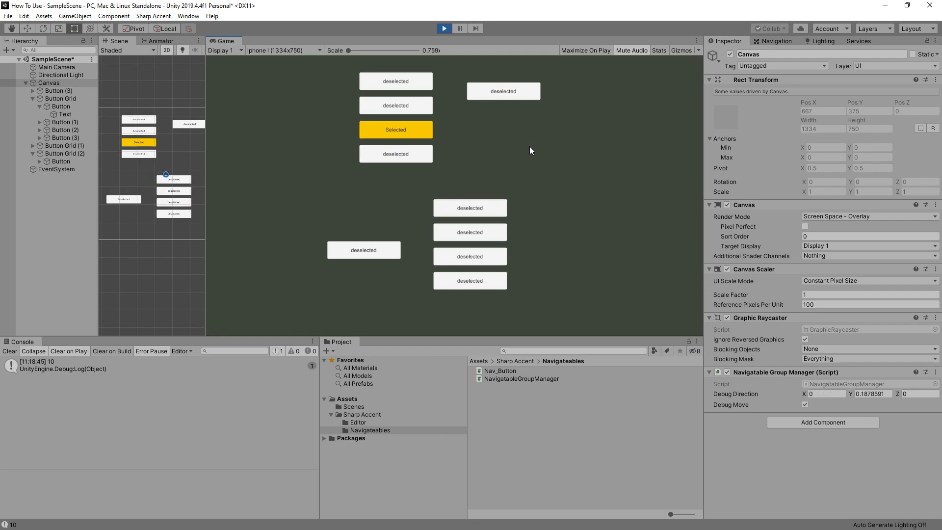
{"action": "key", "text": "Right"}
{"action": "key", "text": "Left"}
{"action": "key", "text": "Down"}
{"action": "key", "text": "Down"}
{"action": "key", "text": "Down"}
{"action": "key", "text": "Down"}
{"action": "key", "text": "Right"}
{"action": "key", "text": "Up"}
{"action": "key", "text": "Up"}
{"action": "key", "text": "Up"}
{"action": "key", "text": "Down"}
{"action": "key", "text": "Up"}
{"action": "key", "text": "Up"}
{"action": "key", "text": "Up"}
{"action": "key", "text": "Up"}
{"action": "key", "text": "Right"}
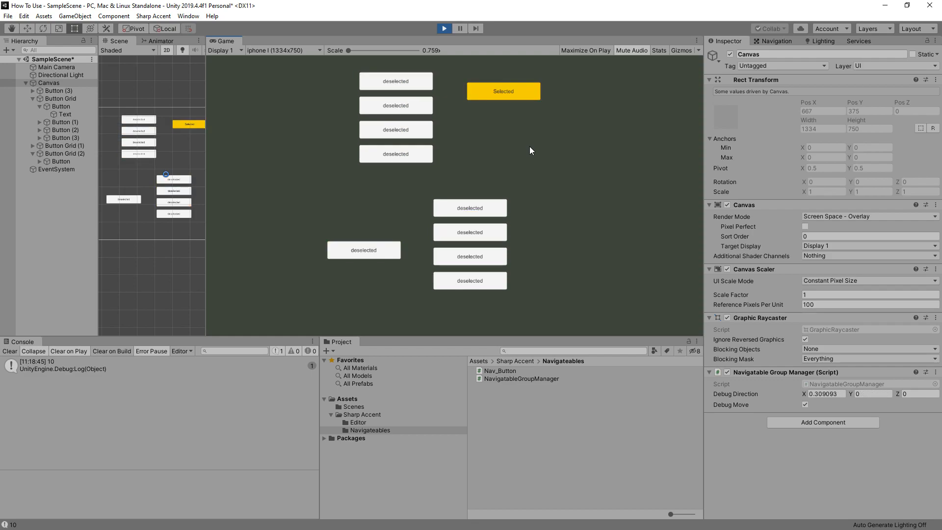
- Check vertical and sideways selection movement between the single buttons and the lower grid, and stop the running scene
{"action": "key", "text": "Down"}
{"action": "key", "text": "Up"}
{"action": "key", "text": "Down"}
{"action": "key", "text": "Up"}
{"action": "key", "text": "Down"}
{"action": "key", "text": "Down"}
{"action": "key", "text": "Down"}
{"action": "key", "text": "Down"}
{"action": "key", "text": "Up"}
{"action": "key", "text": "Right"}
{"action": "key", "text": "Down"}
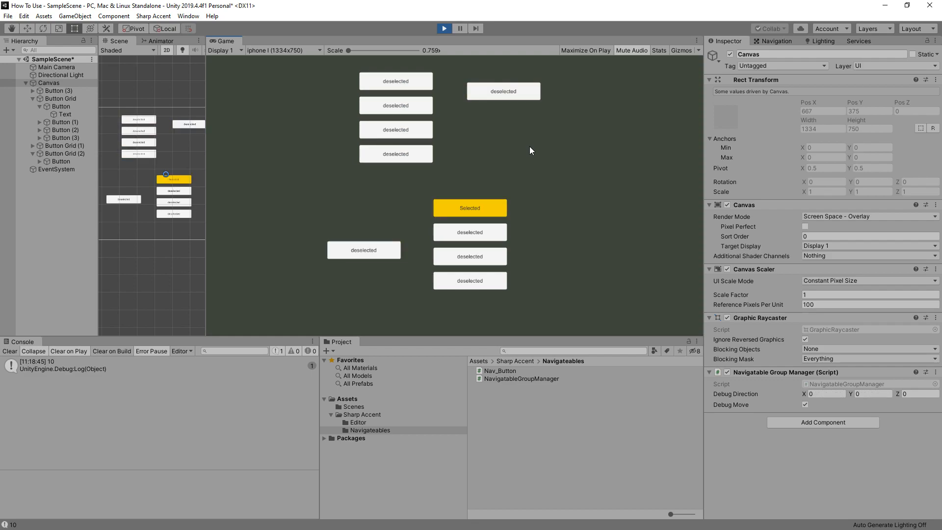
{"action": "key", "text": "Down"}
{"action": "key", "text": "Down"}
{"action": "key", "text": "Down"}
{"action": "key", "text": "Left"}
{"action": "key", "text": "Up"}
{"action": "key", "text": "Up"}
{"action": "key", "text": "Right"}
{"action": "key", "text": "Down"}
{"action": "key", "text": "Down"}
{"action": "key", "text": "Down"}
{"action": "key", "text": "Down"}
{"action": "key", "text": "Down"}
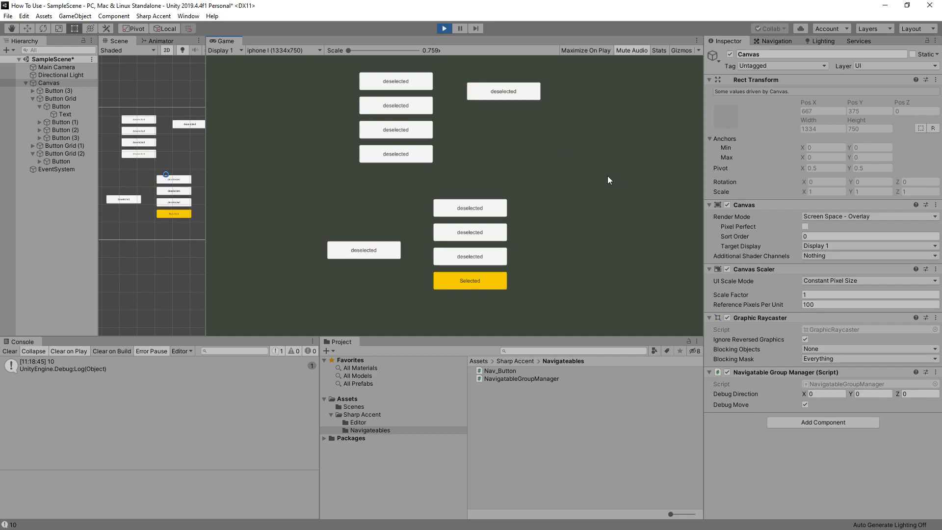
{"action": "key", "text": "Down"}
{"action": "key", "text": "Down"}
{"action": "key", "text": "Down"}
{"action": "key", "text": "Down"}
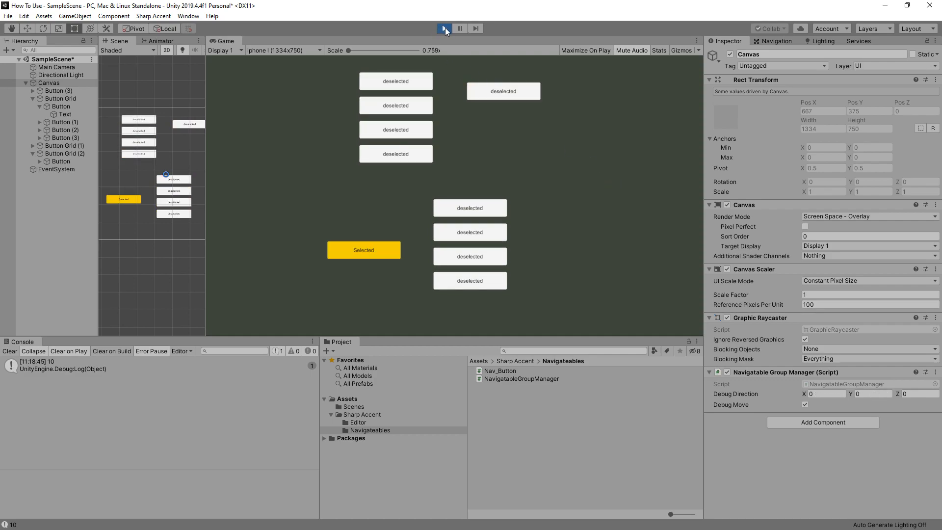
{"action": "left_click", "coordinate": [443, 28]}
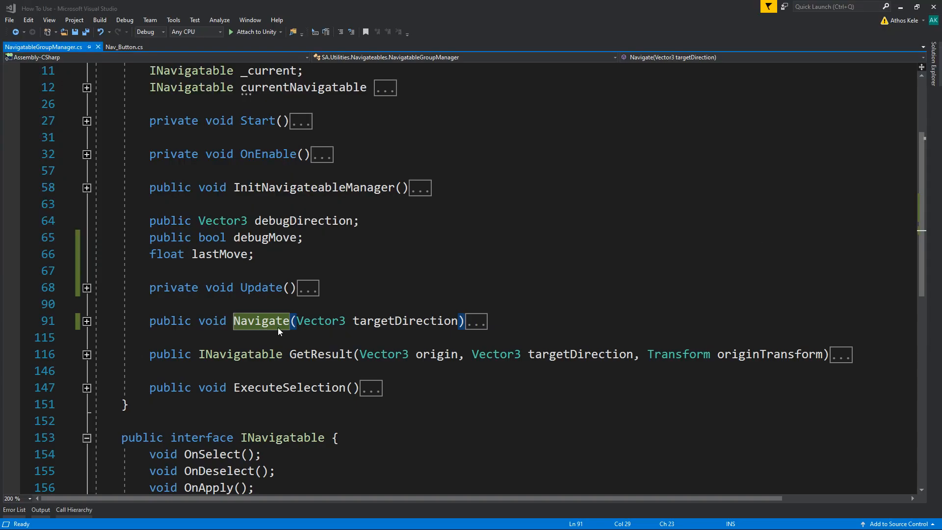
- In Visual Studio, examine the Navigate method and its targetDirection parameter in NavigatableGroupManager.cs
{"action": "left_click", "coordinate": [278, 322]}
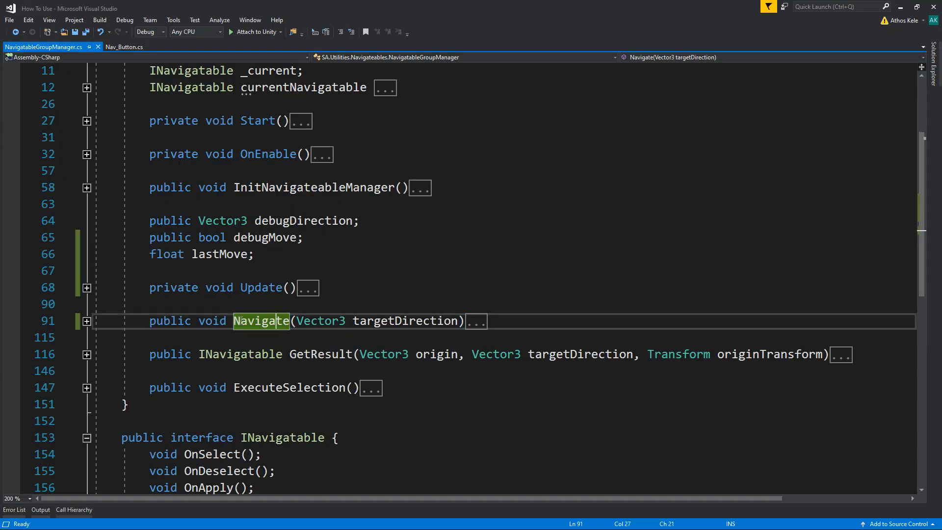
{"action": "double_click", "coordinate": [227, 322]}
{"action": "double_click", "coordinate": [246, 322]}
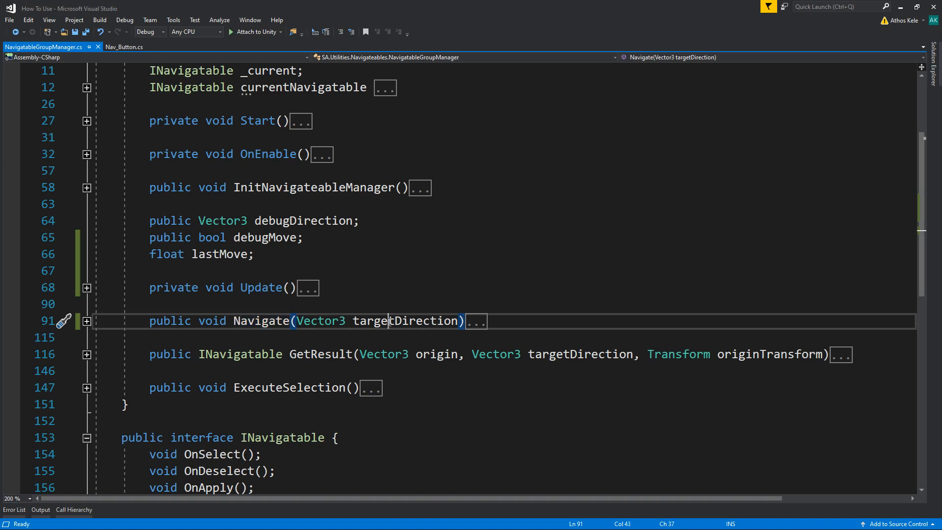
{"action": "double_click", "coordinate": [432, 321]}
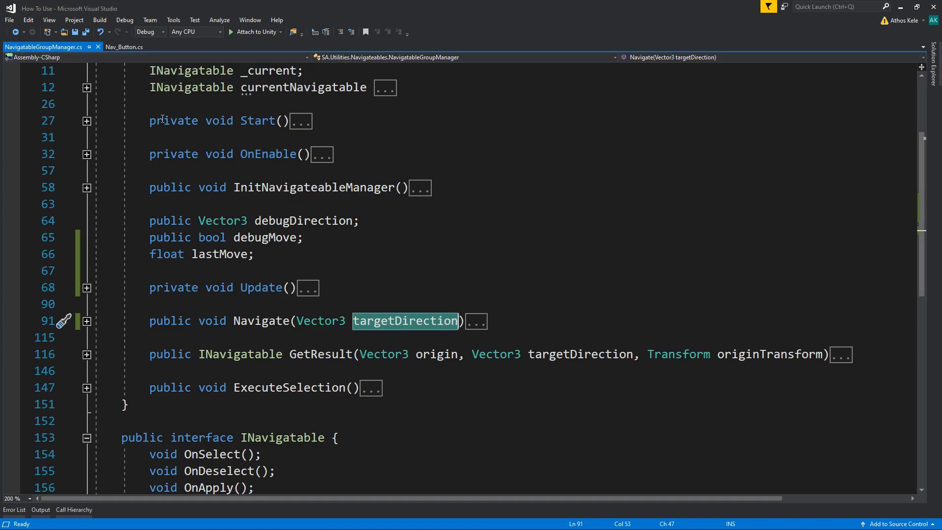
- Examine the INavigatable interface on the Nav_Button class in Nav_Button.cs, and return to the Unity editor
{"action": "left_click", "coordinate": [113, 48]}
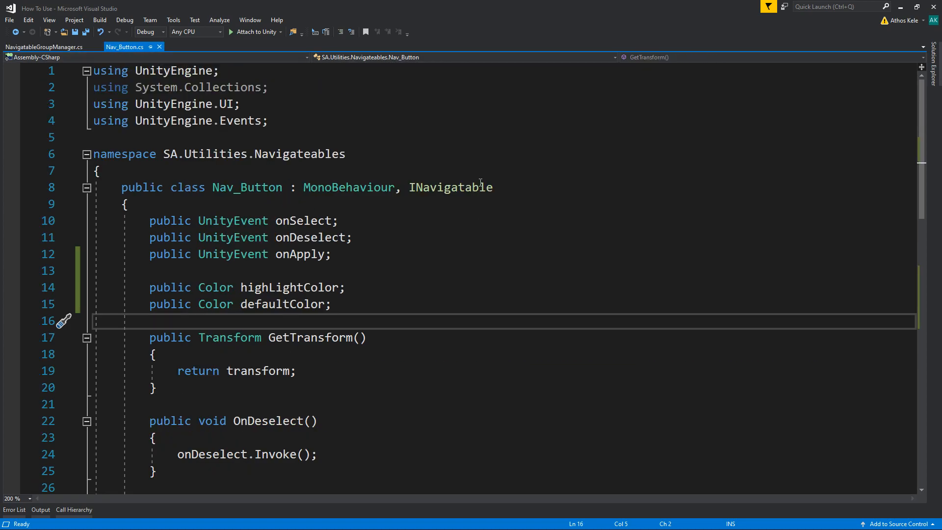
{"action": "left_click_drag", "start_coordinate": [396, 188], "coordinate": [493, 187]}
{"action": "left_click", "coordinate": [520, 254]}
{"action": "left_click_drag", "start_coordinate": [380, 188], "coordinate": [494, 189]}
{"action": "left_click", "coordinate": [538, 206]}
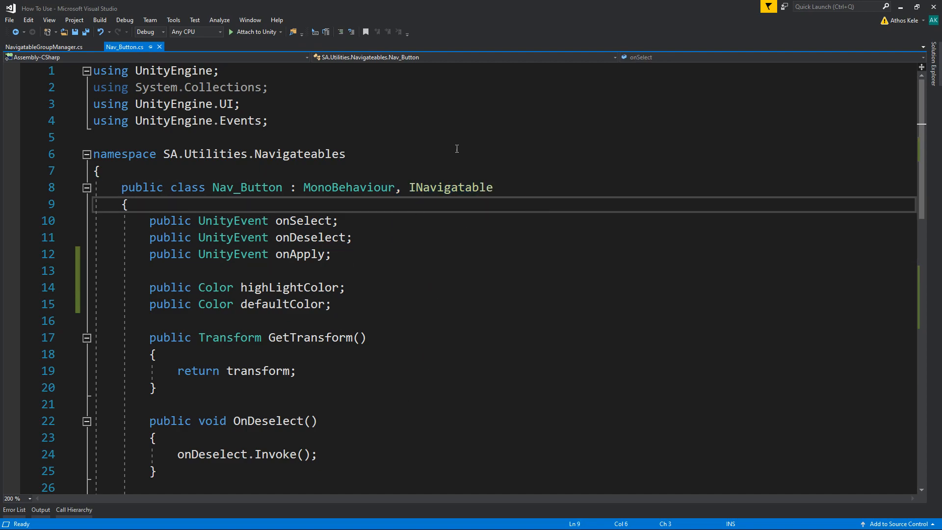
{"action": "double_click", "coordinate": [490, 187]}
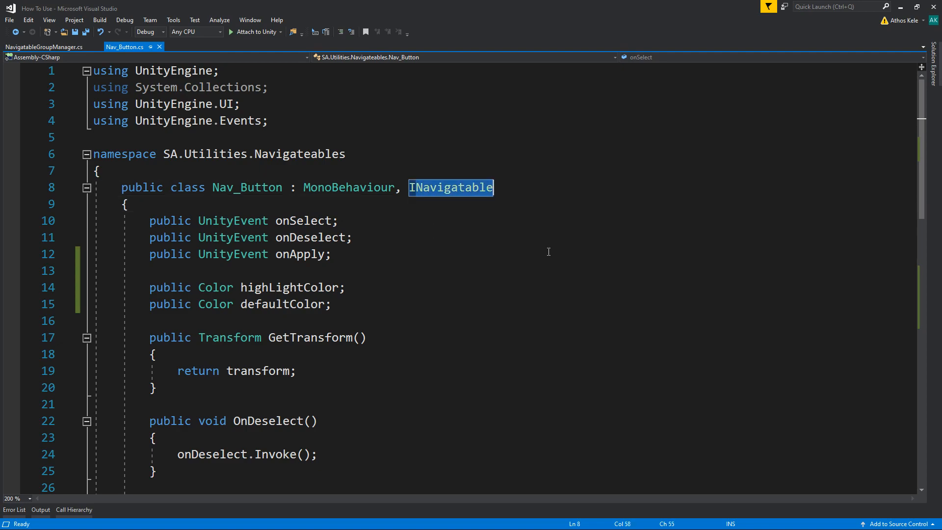
{"action": "left_click", "coordinate": [399, 357]}
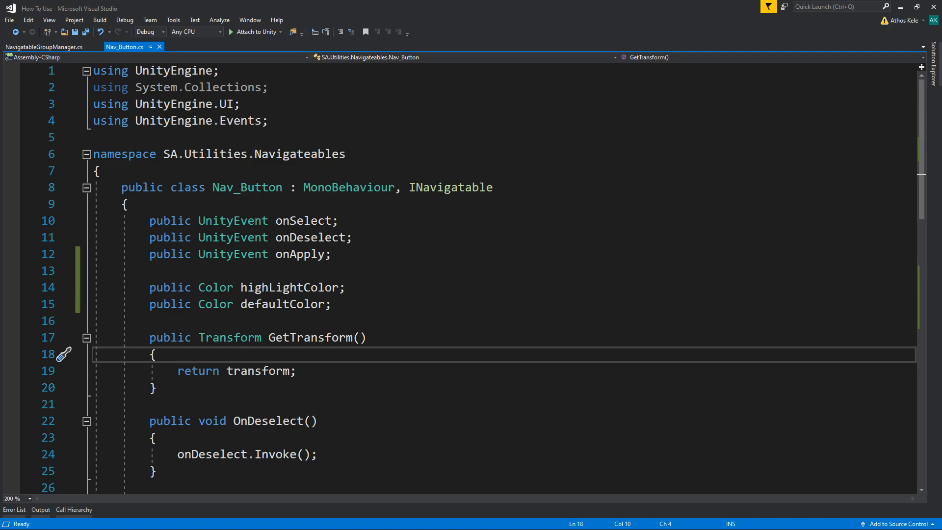
{"action": "left_click", "coordinate": [901, 7]}
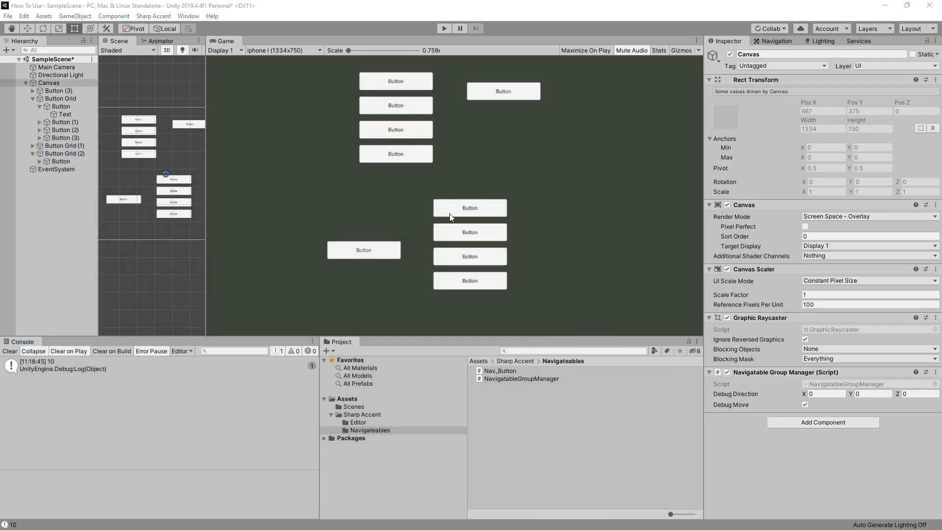